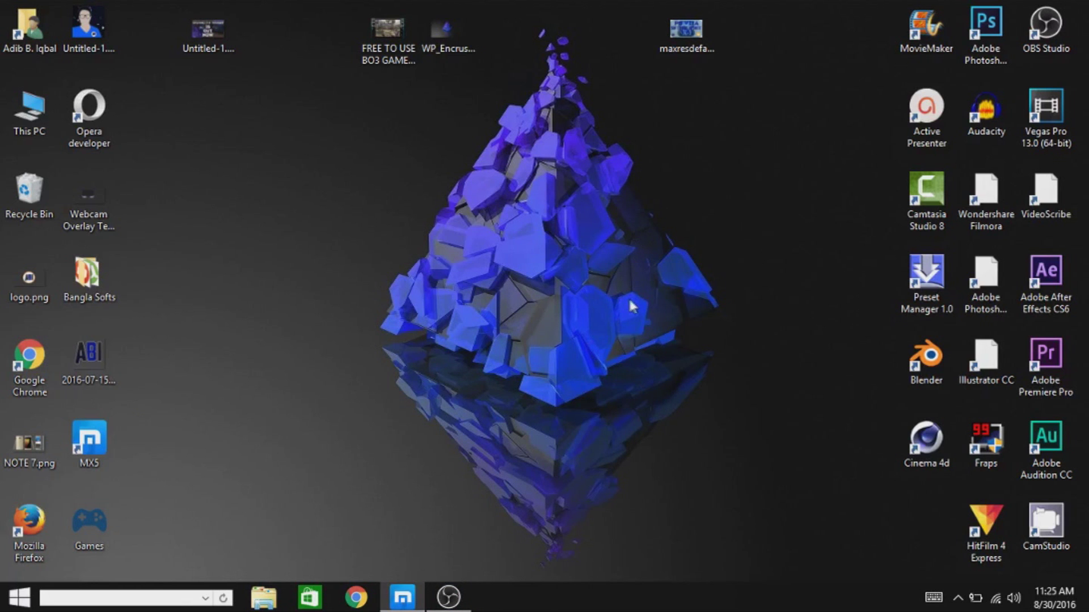
Launch Maxthon from the taskbar and visit the short link bit.ly/sepevent-adib
left_click(402, 597)
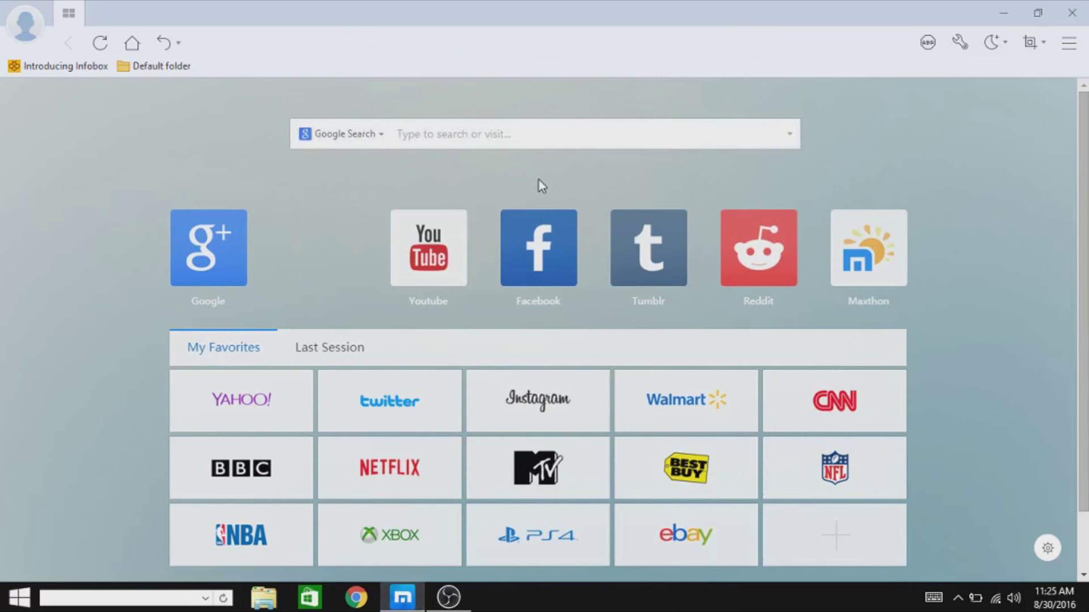
type("bit.")
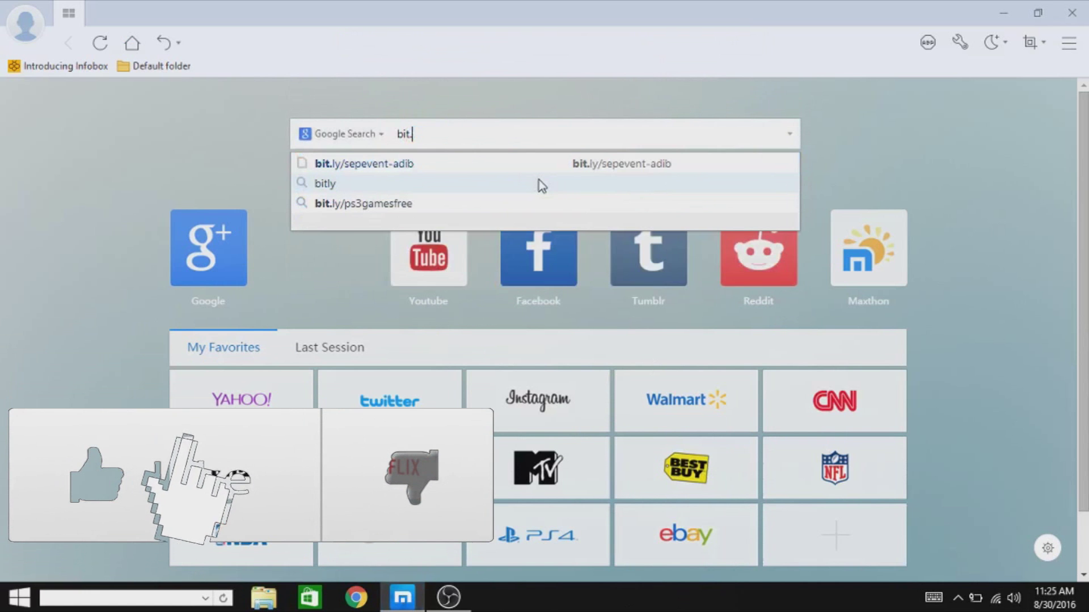
type("ly/s")
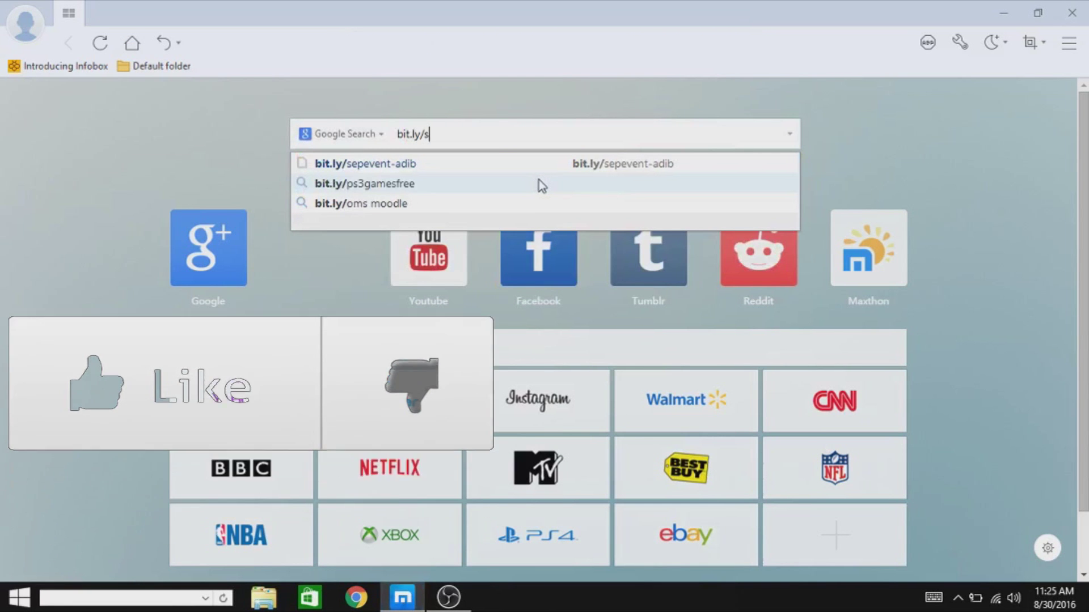
type("epeve")
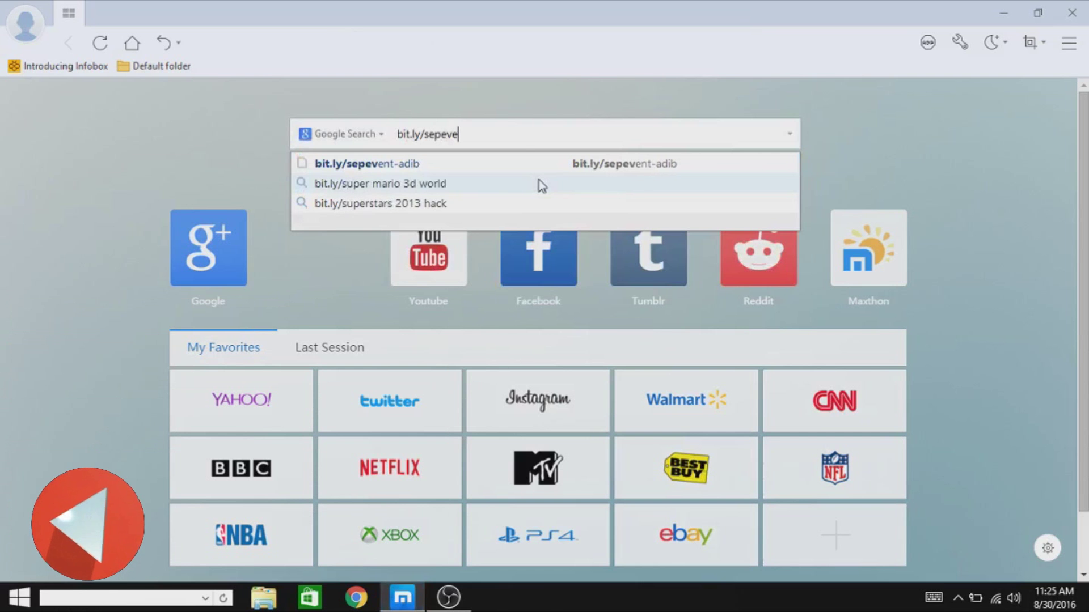
type("nt-ad")
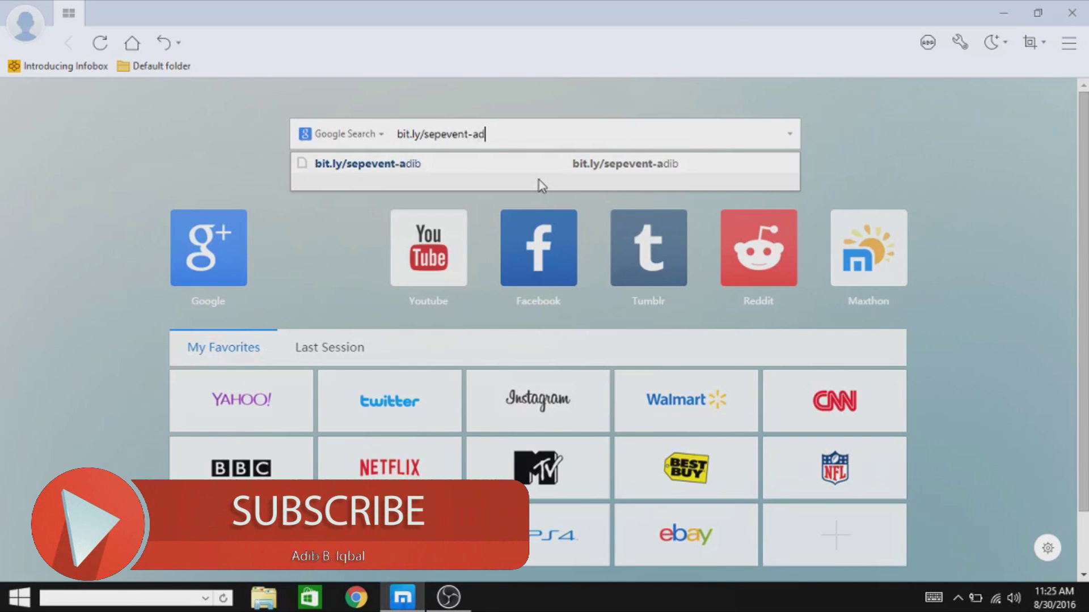
type("ib")
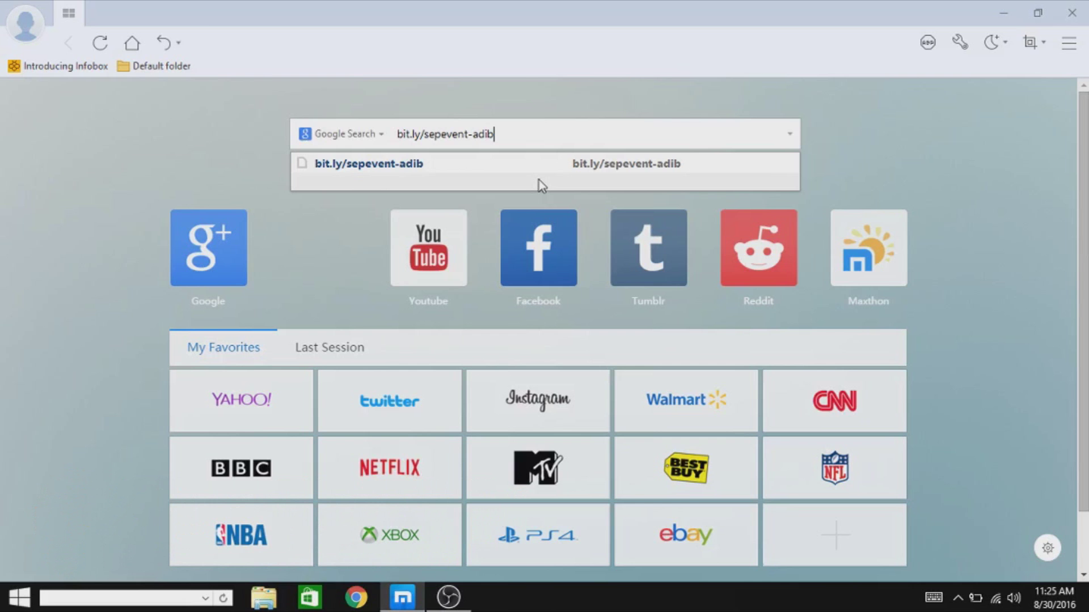
key("Return")
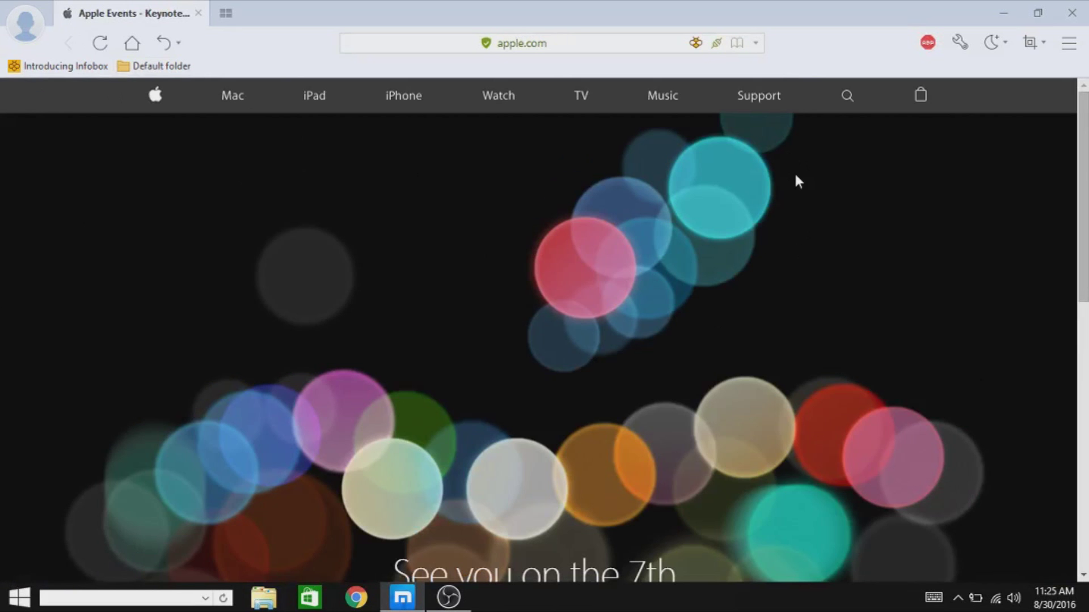
scroll(605, 271, "down", 3)
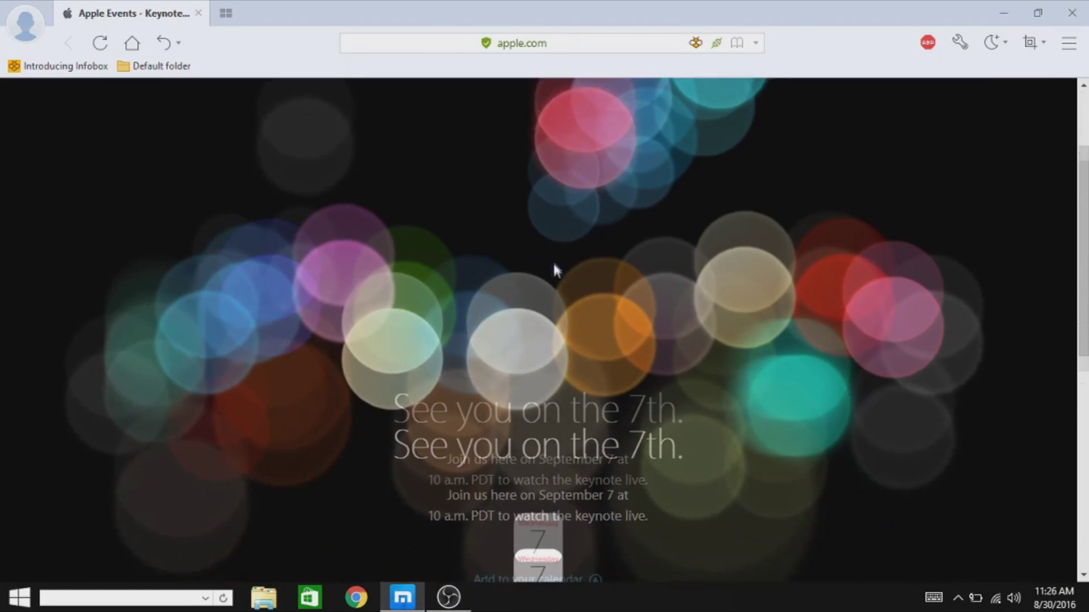
Highlight the 'See you on the 7th.' heading and the 'Join us' invitation, then clear both selections
left_click_drag(721, 335, 340, 291)
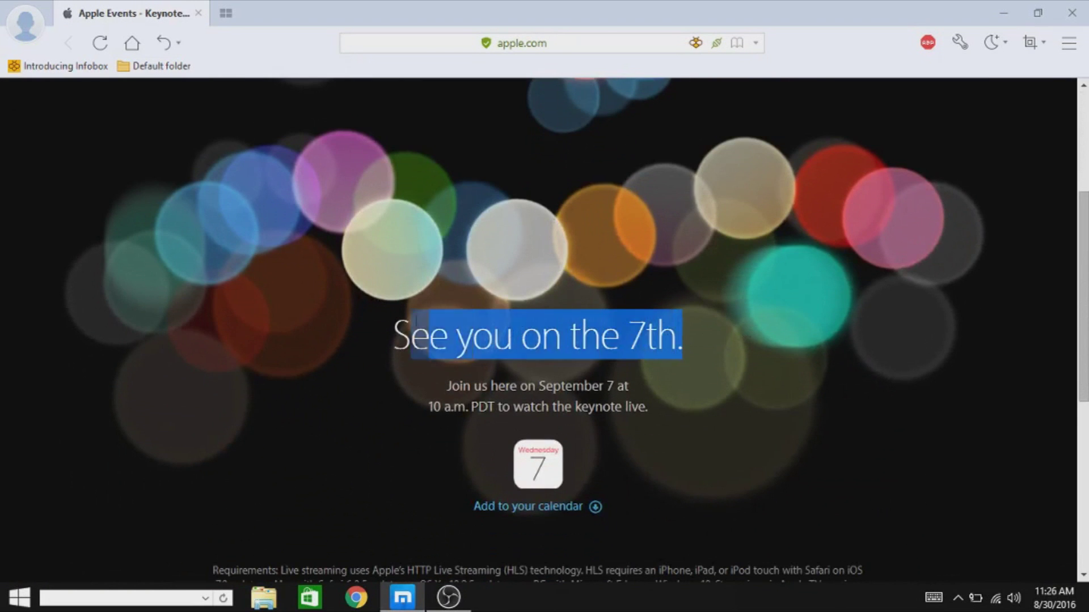
left_click(838, 248)
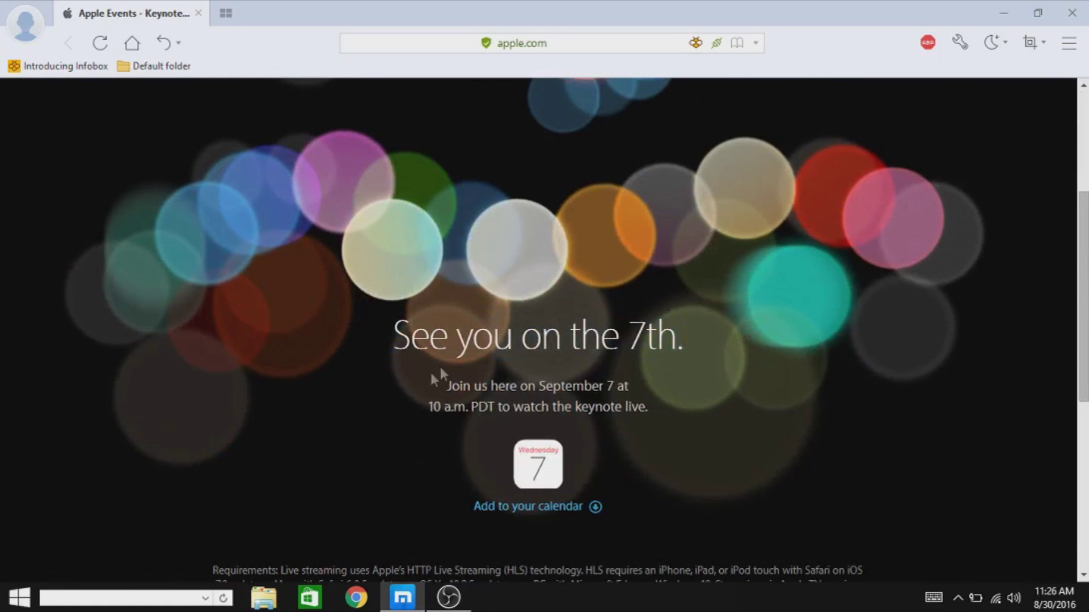
mouse_move(446, 386)
left_mouse_down()
mouse_move(638, 376)
mouse_move(486, 505)
mouse_move(452, 406)
mouse_move(605, 407)
mouse_move(799, 381)
left_mouse_up()
left_click(800, 378)
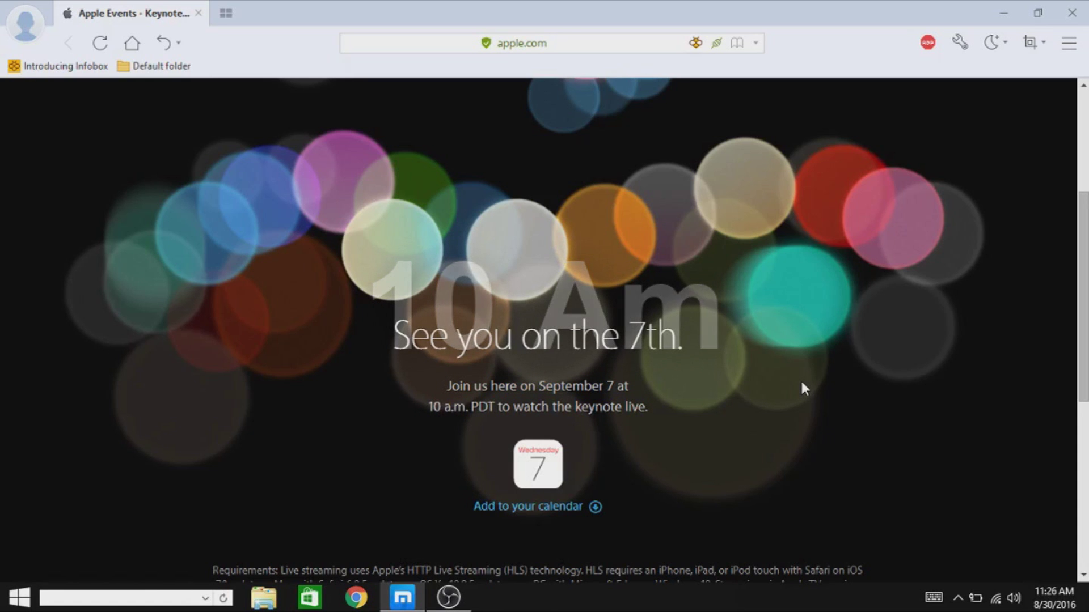
scroll(702, 344, "up", 3)
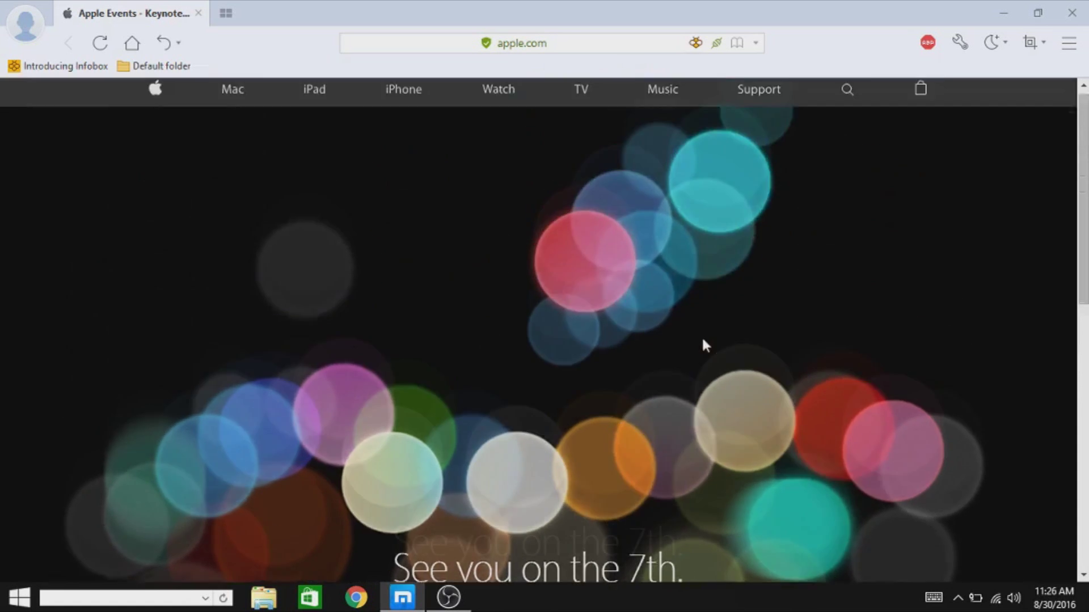
scroll(736, 324, "down", 3)
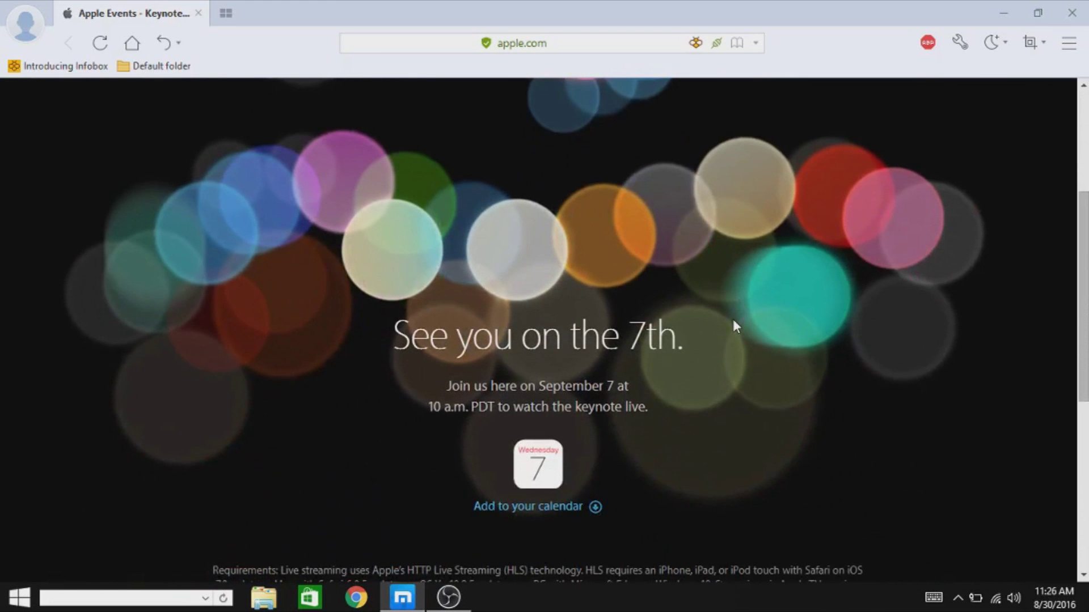
scroll(732, 317, "down", 3)
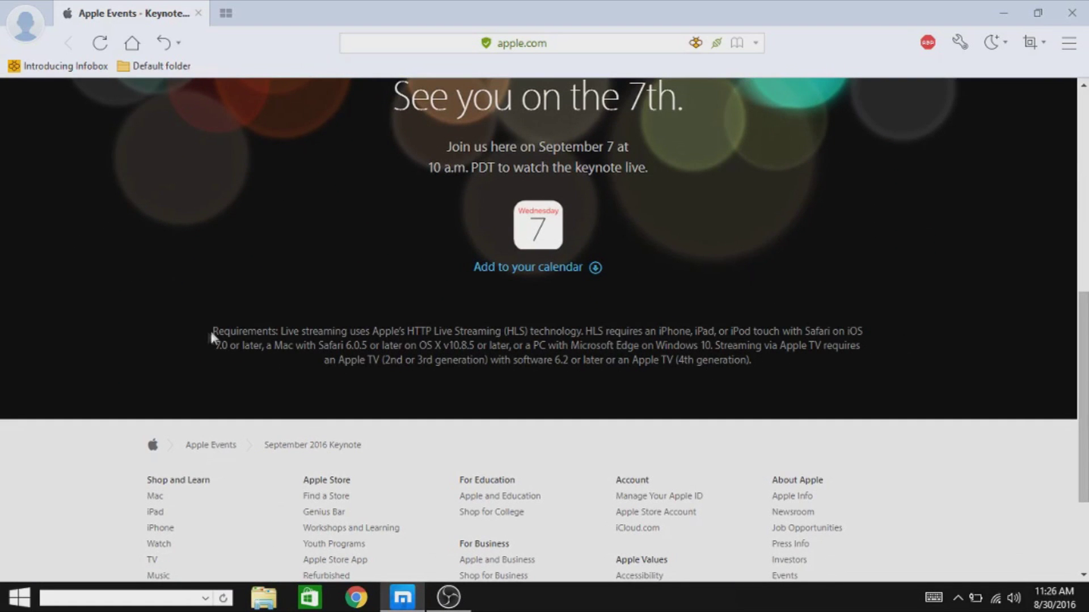
mouse_move(209, 330)
left_mouse_down()
mouse_move(339, 346)
mouse_move(370, 333)
mouse_move(863, 332)
mouse_move(556, 345)
mouse_move(715, 359)
mouse_move(987, 347)
left_mouse_up()
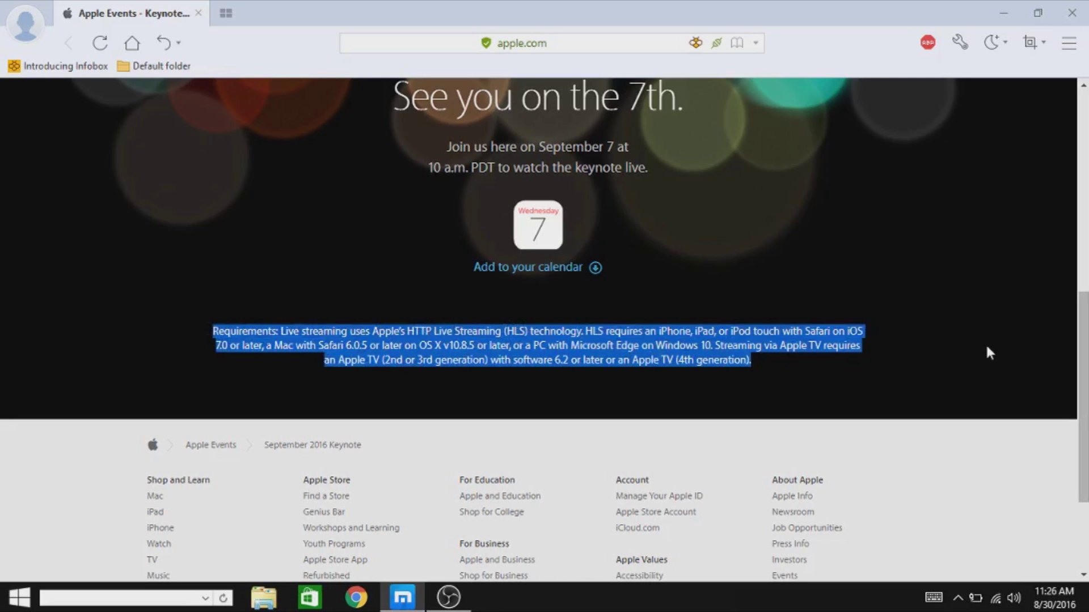
scroll(985, 349, "up", 3)
scroll(723, 294, "up", 2)
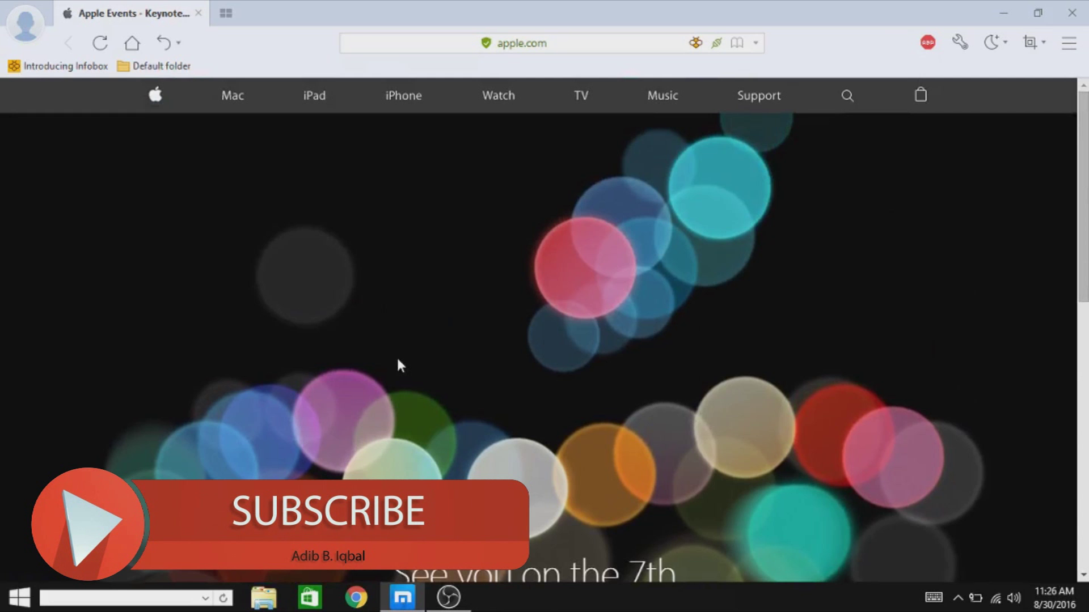
scroll(423, 369, "down", 2)
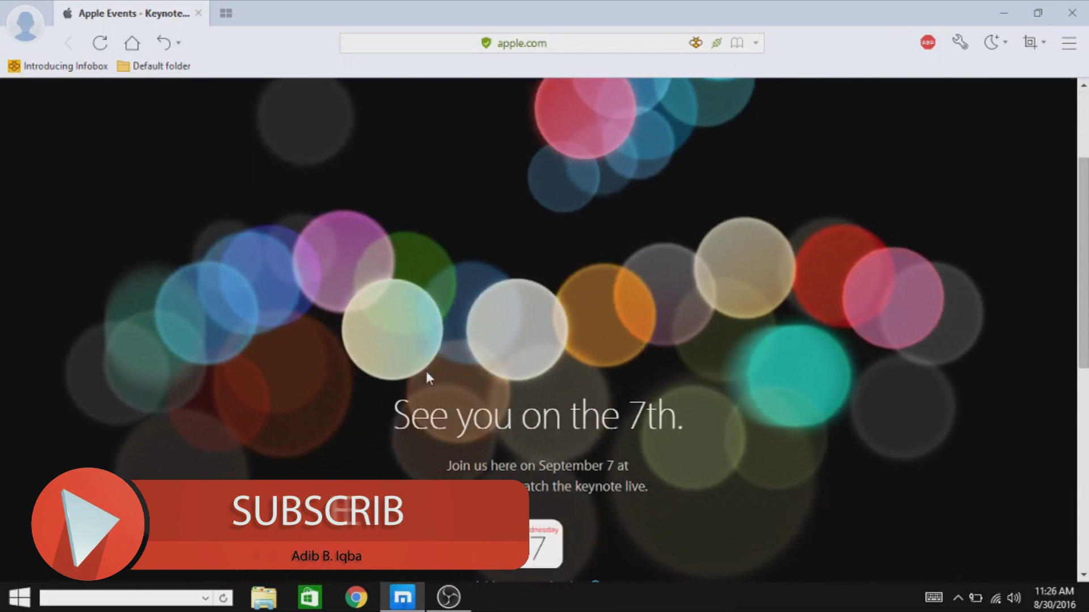